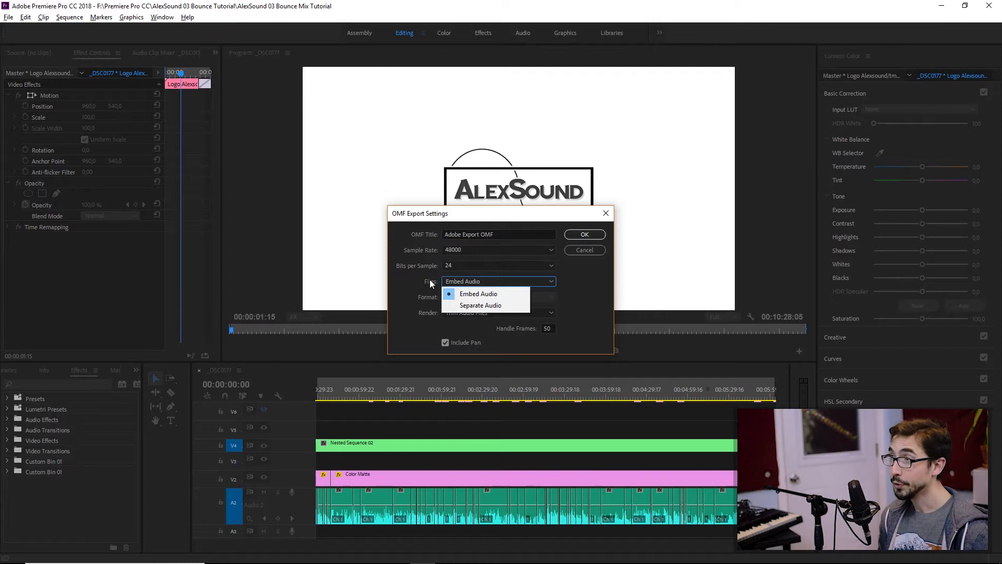
Set the OMF export to embed the audio and render trimmed audio files with 50 handle frames.
left_click(484, 295)
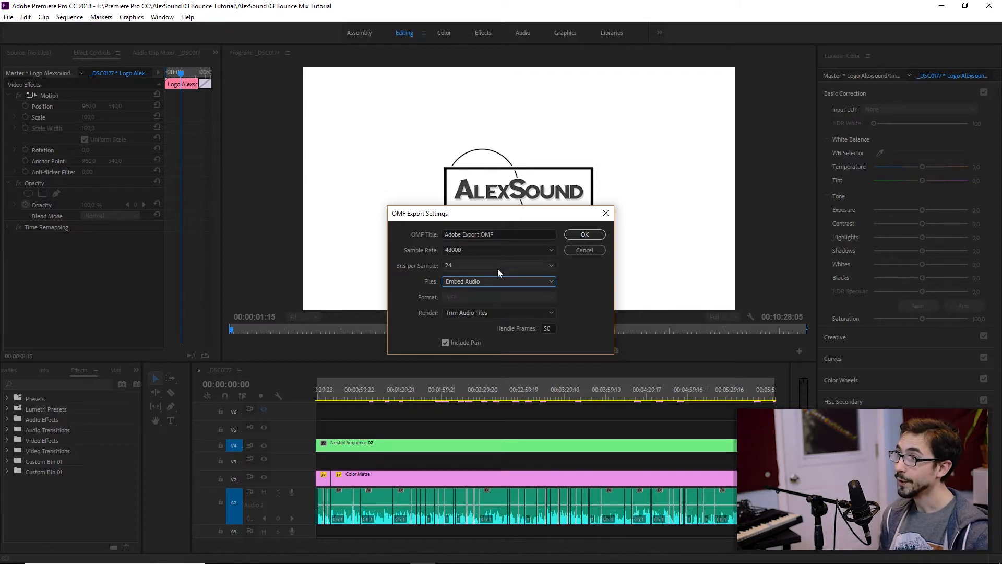
left_click(523, 312)
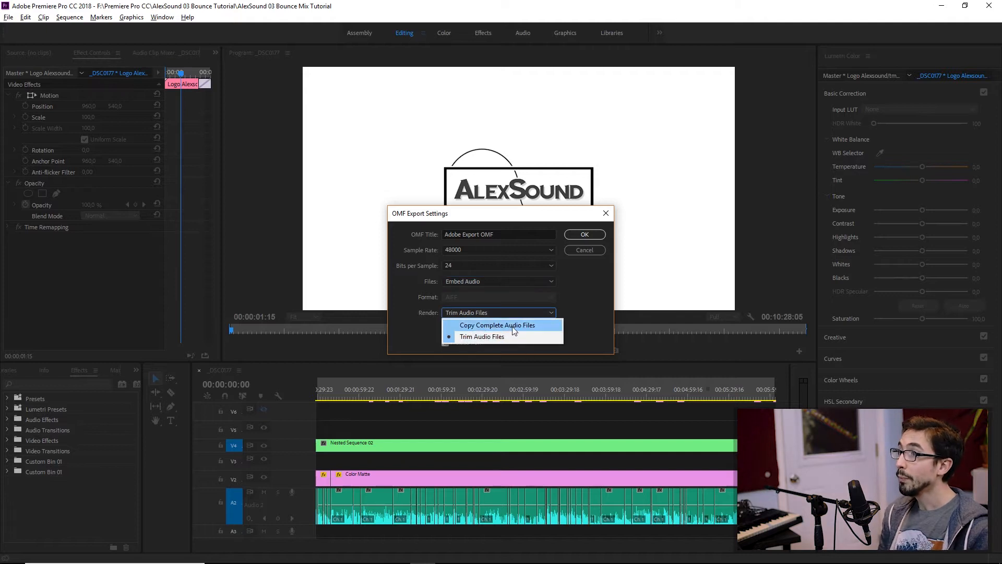
left_click(577, 319)
left_click(502, 316)
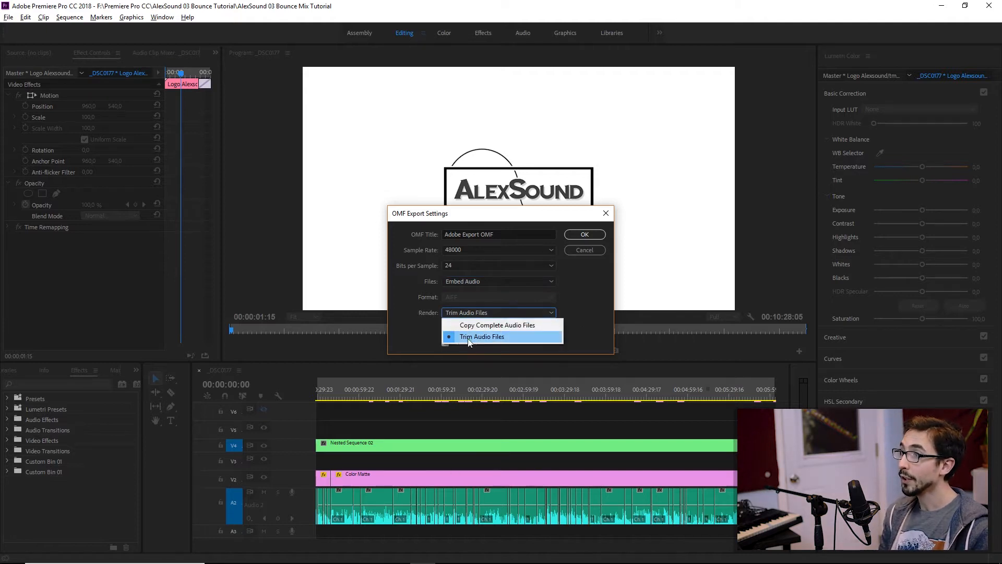
left_click(570, 296)
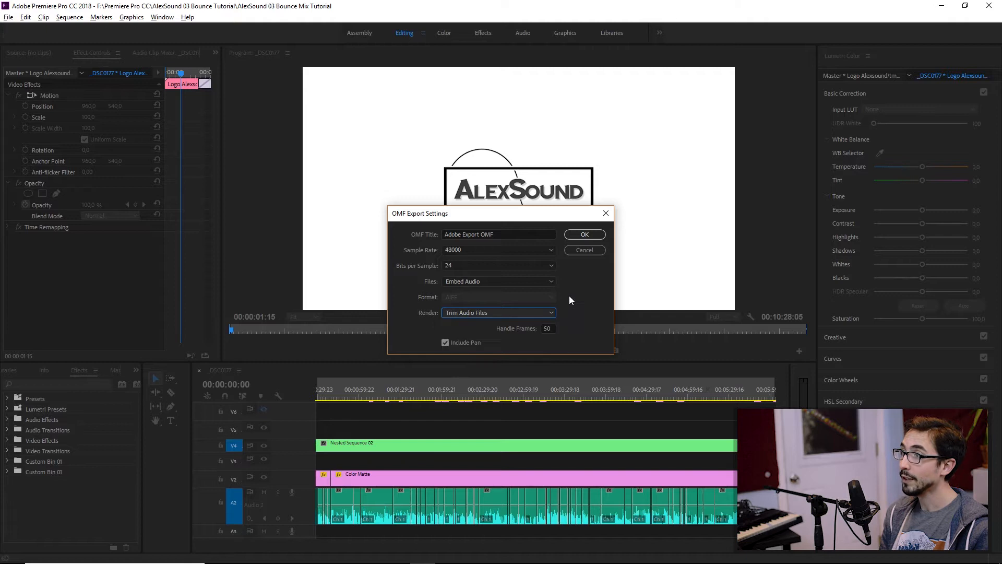
left_click(552, 328)
left_click(548, 320)
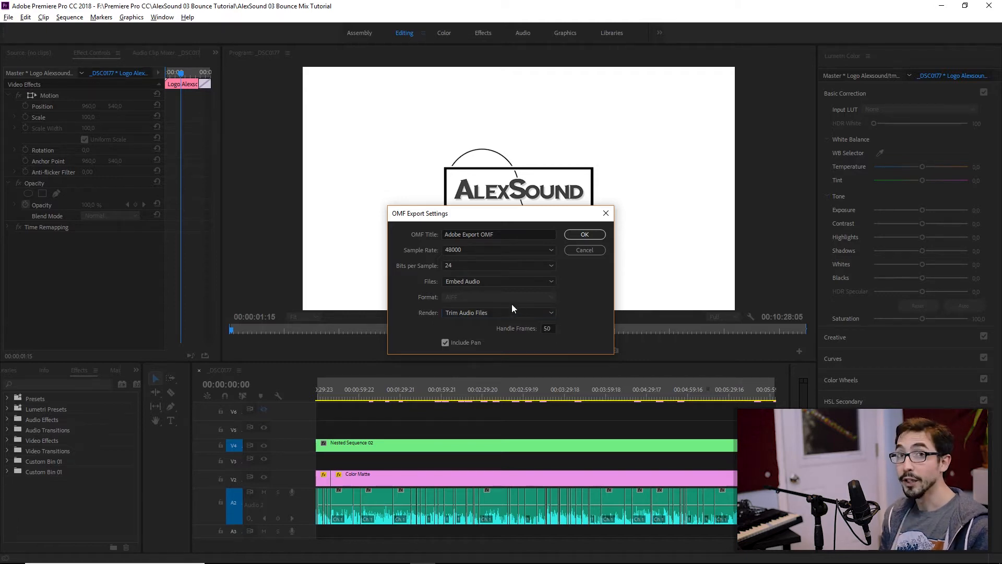
left_click(552, 327)
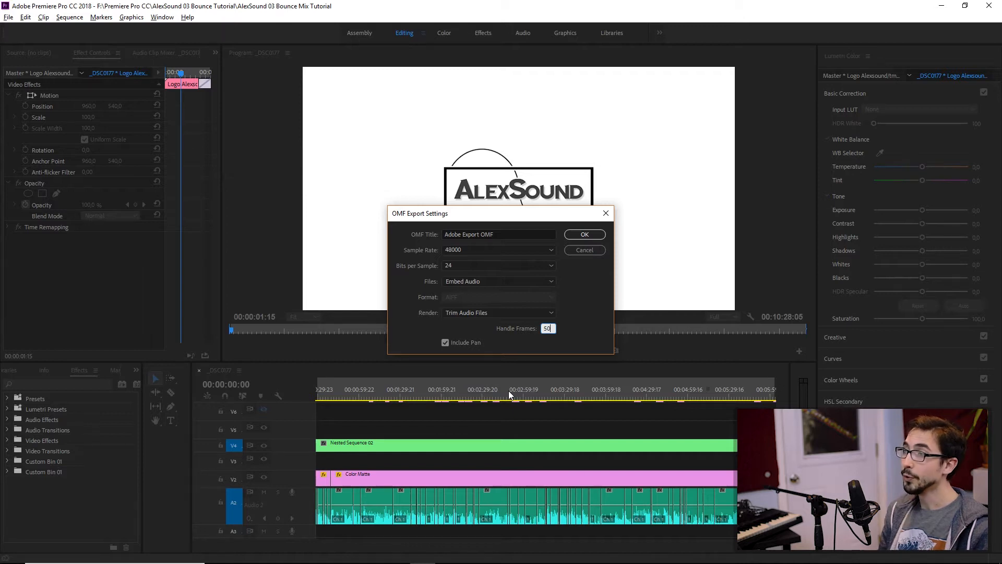
left_click(510, 312)
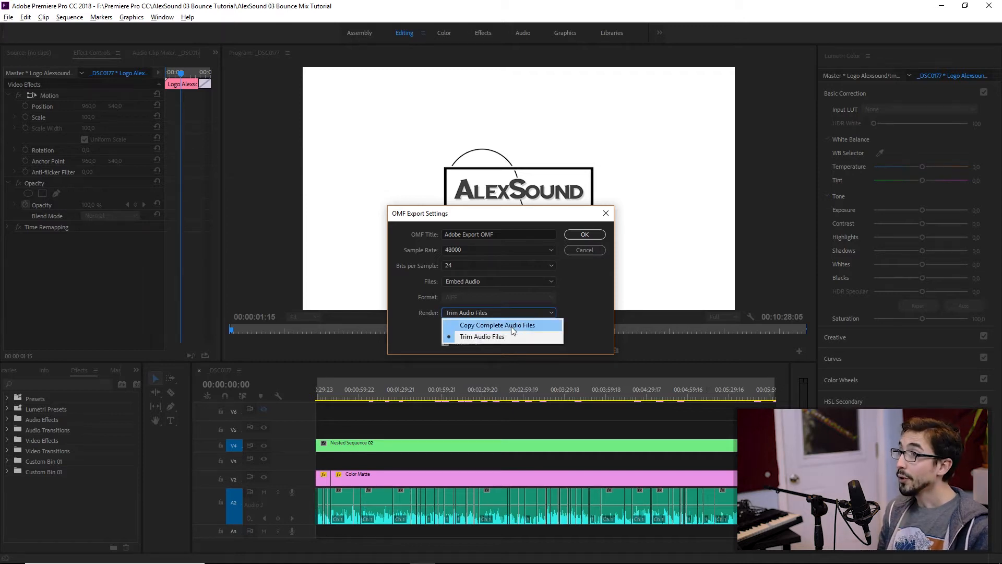
left_click(496, 337)
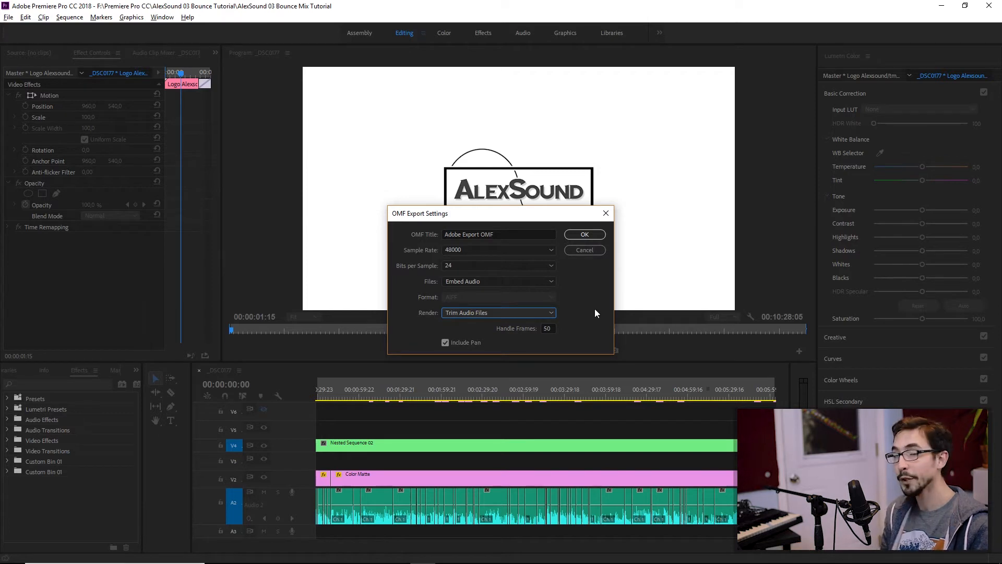
Save the OMF export as Adobe Export OMF on the Donnee SSD (F:) drive and close the export report after reviewing it.
left_click(583, 235)
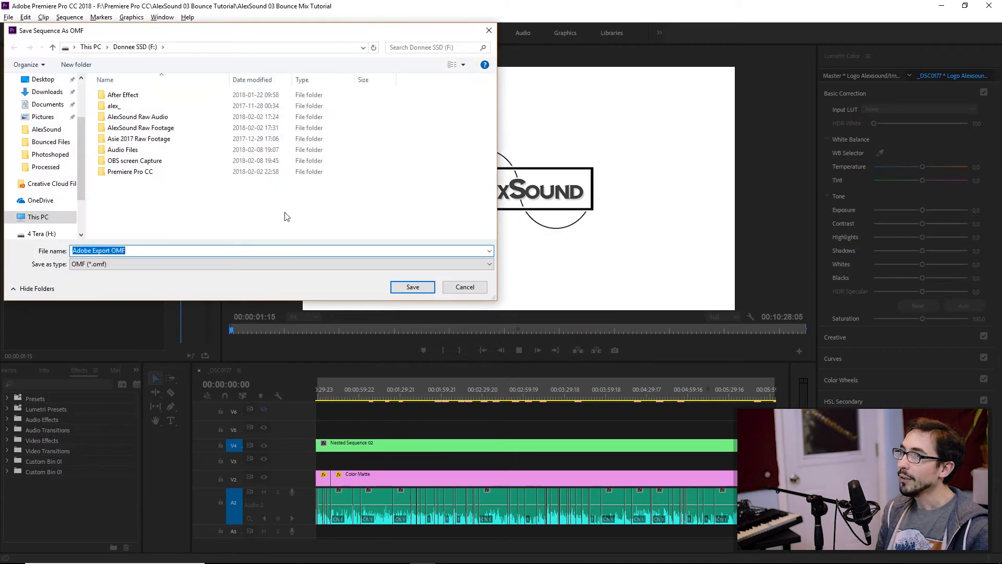
left_click(412, 288)
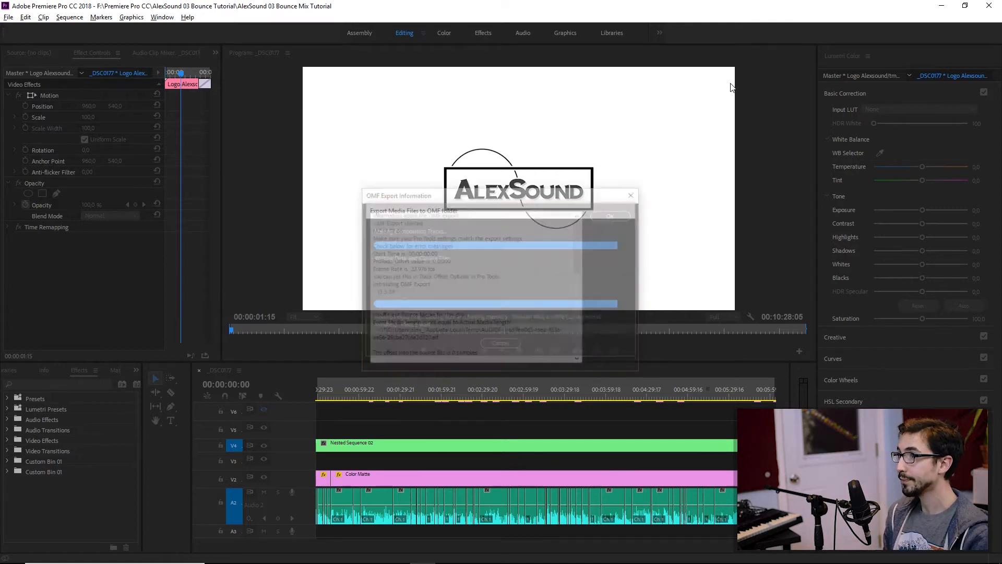
scroll(468, 245, "down", 5)
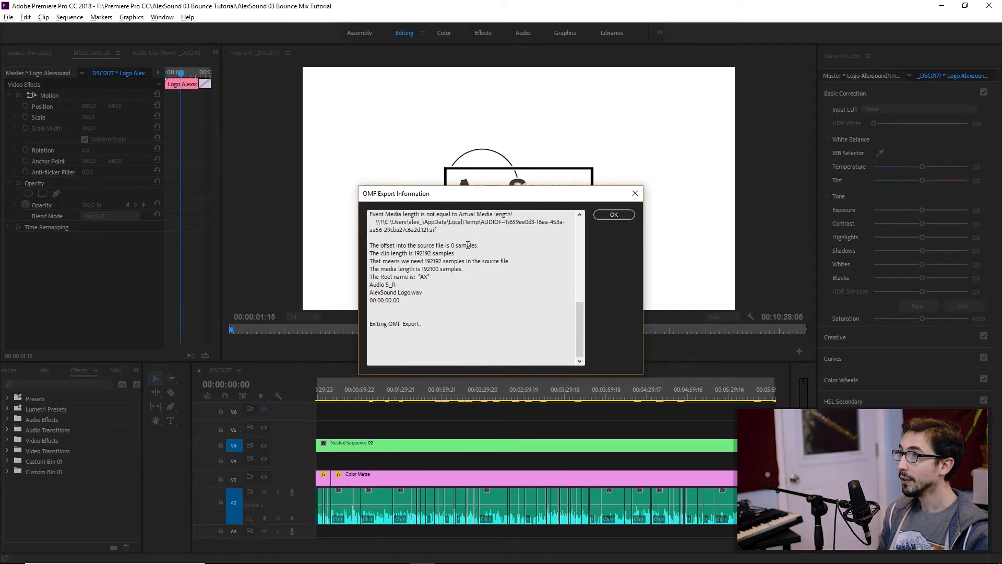
scroll(468, 245, "up", 5)
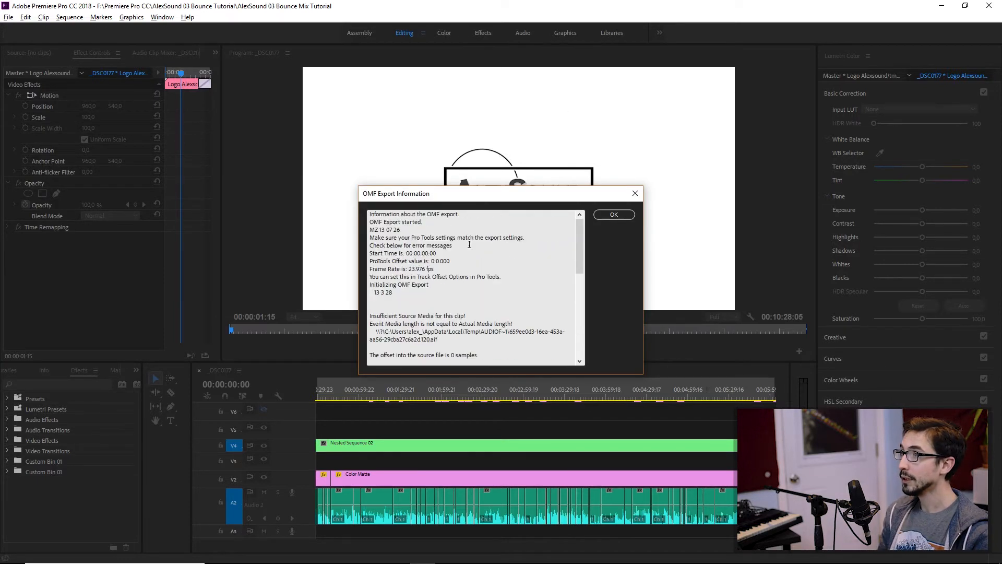
left_click(613, 213)
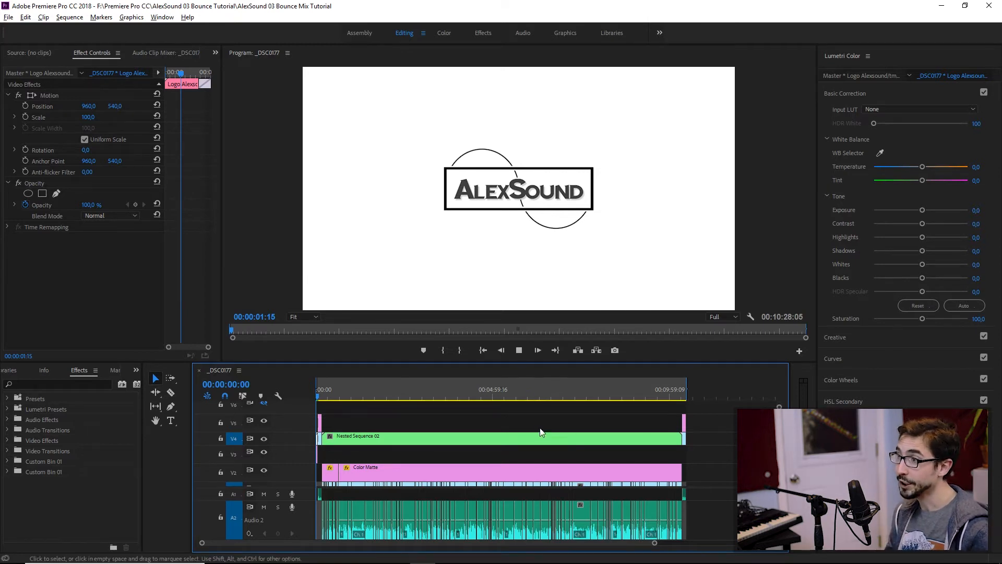
Open the media export settings for the sequence and set the video height to 720.
left_click(7, 20)
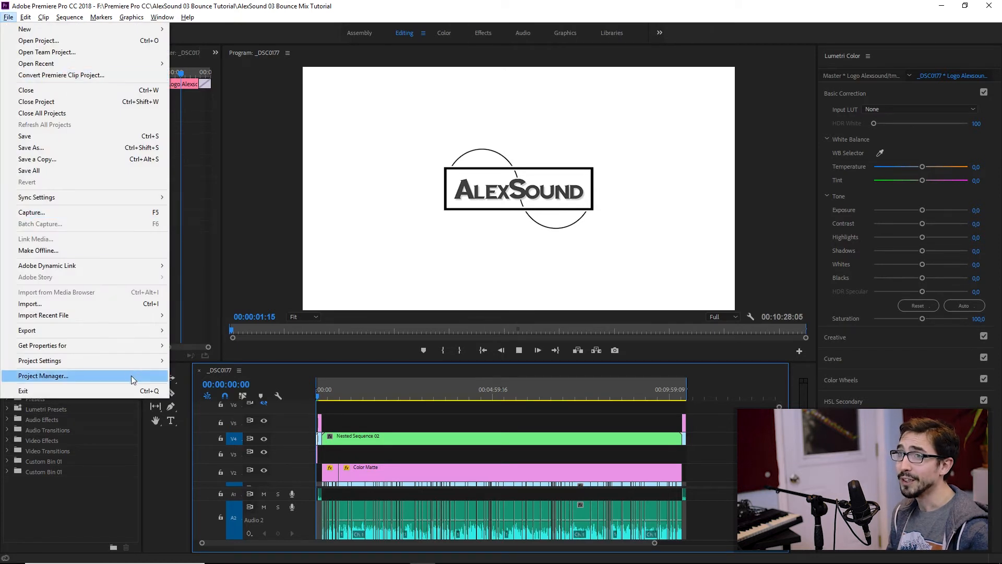
mouse_move(78, 330)
left_click(259, 330)
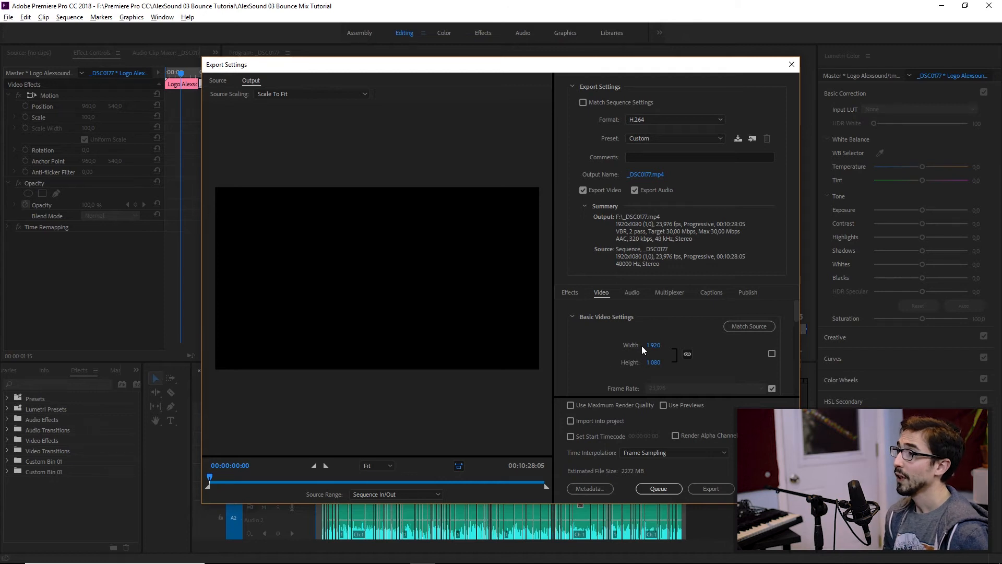
left_click(653, 362)
type("720")
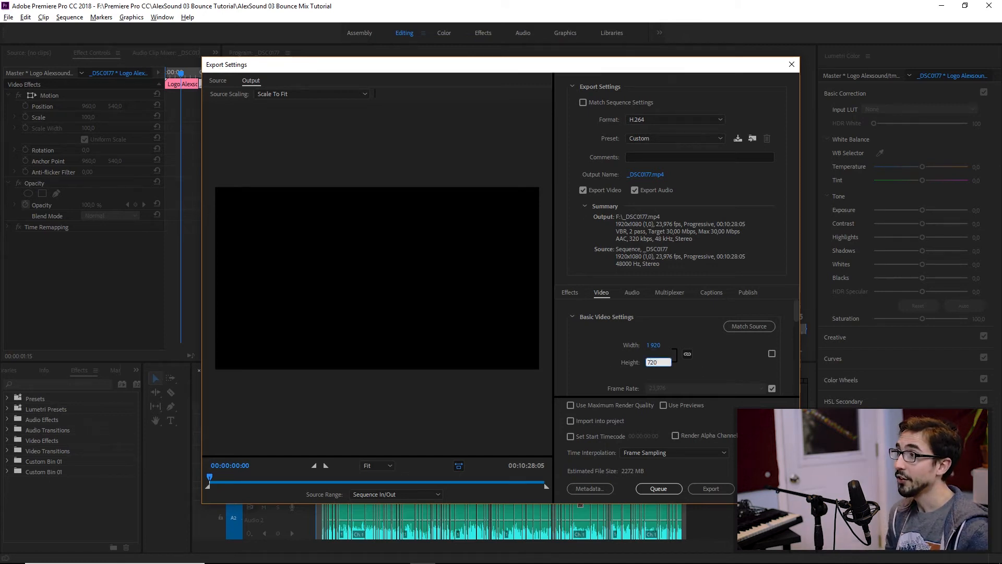
key("Return")
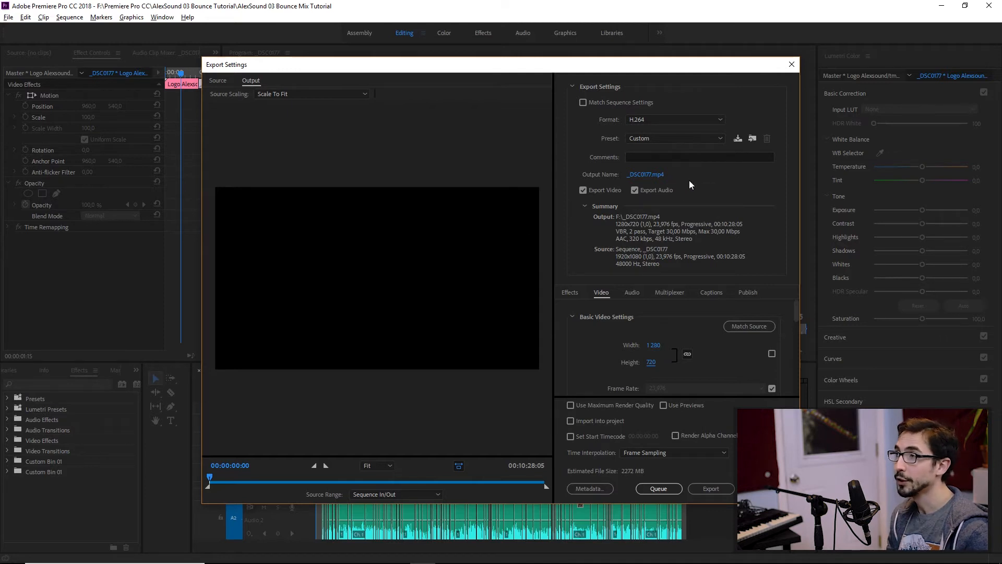
scroll(673, 335, "down", 1)
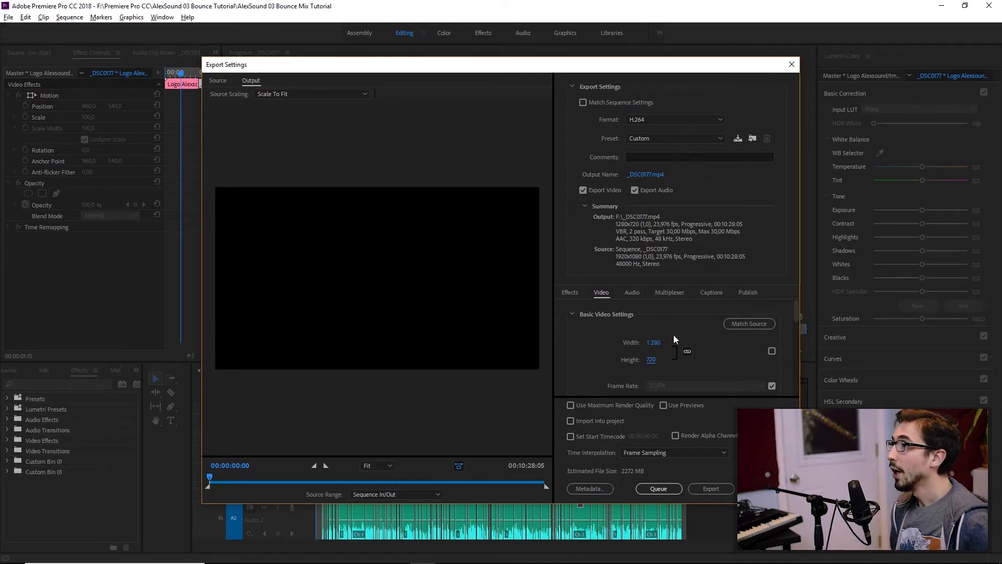
Name the video output file "Video OMF test video reference" on the Donnee SSD (F:) drive.
left_click(654, 175)
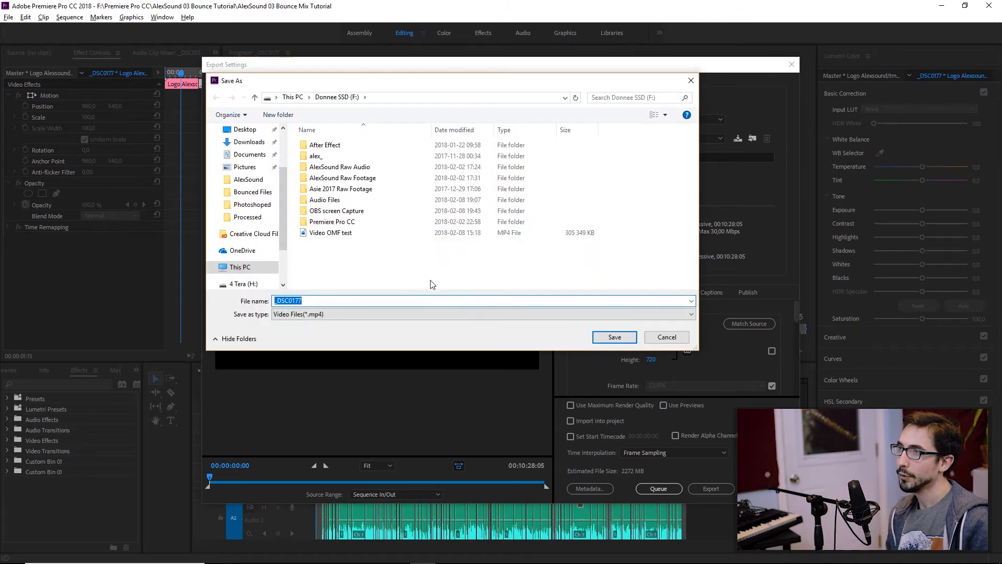
left_click(337, 233)
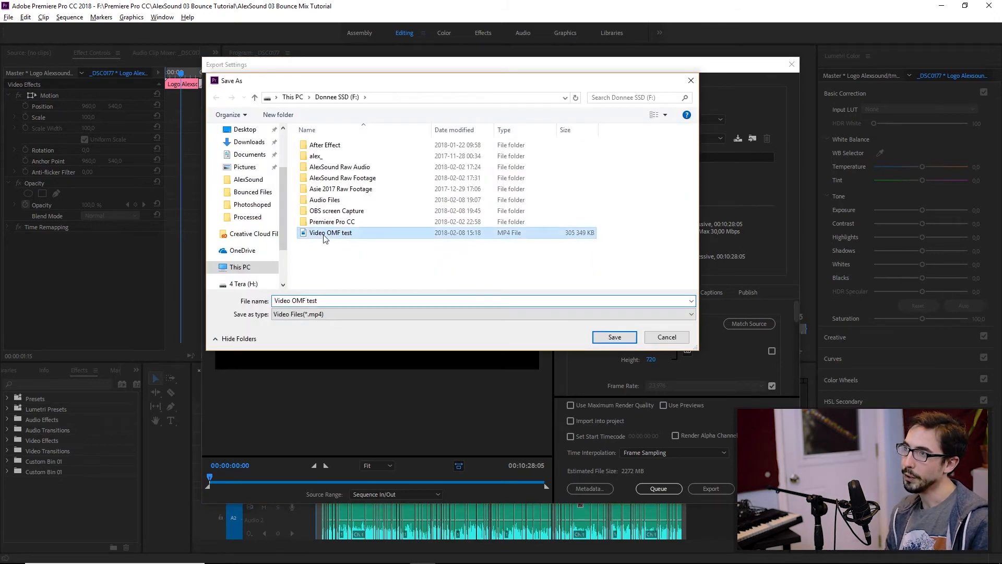
left_click(350, 300)
left_click(380, 300)
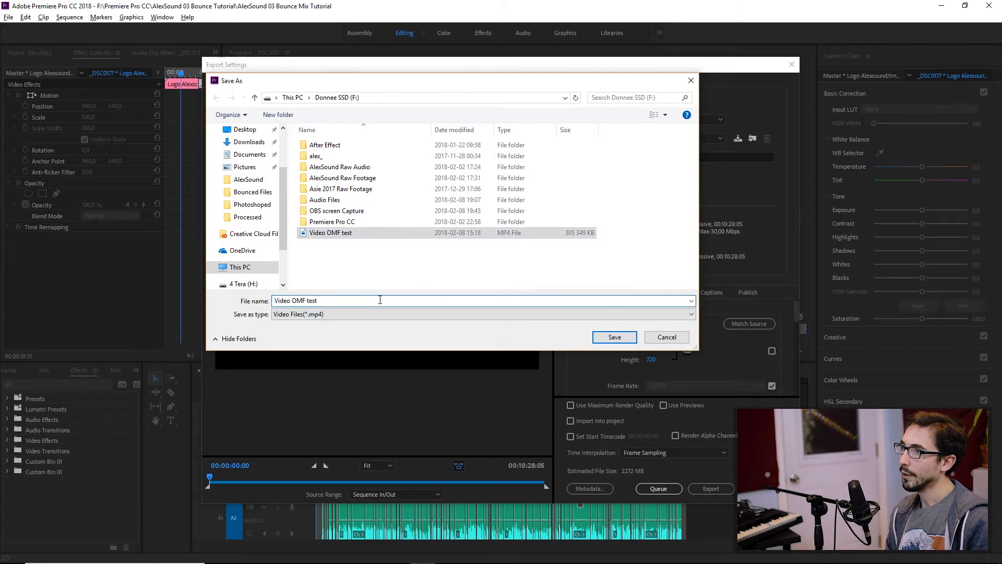
type("vide")
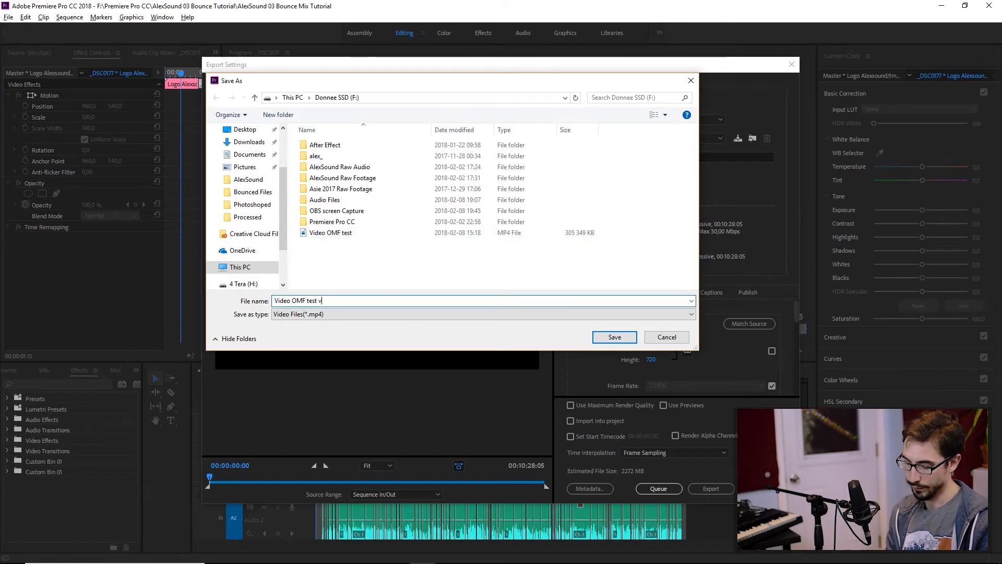
type("o")
type(" re")
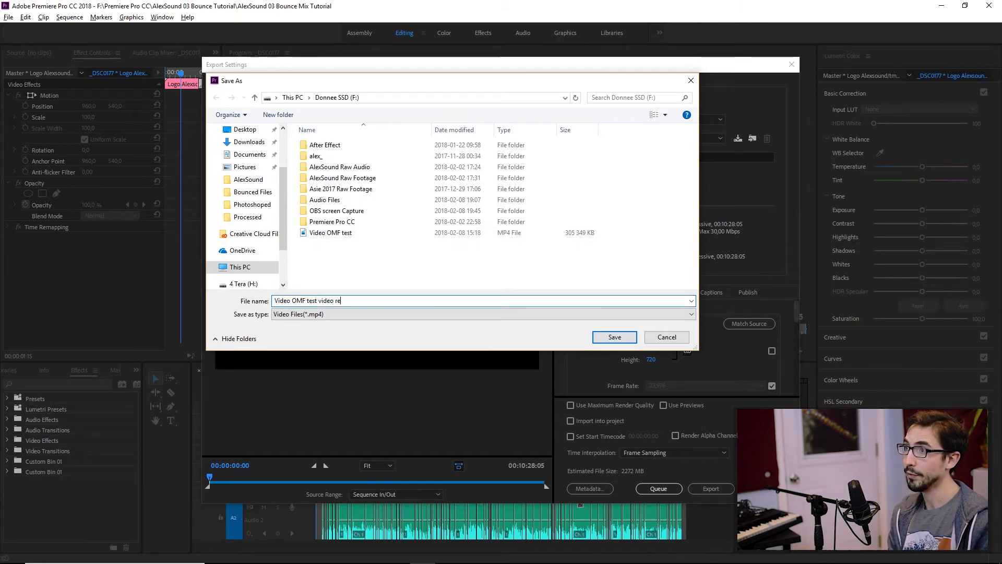
type("fer")
key("BackSpace")
type("erence")
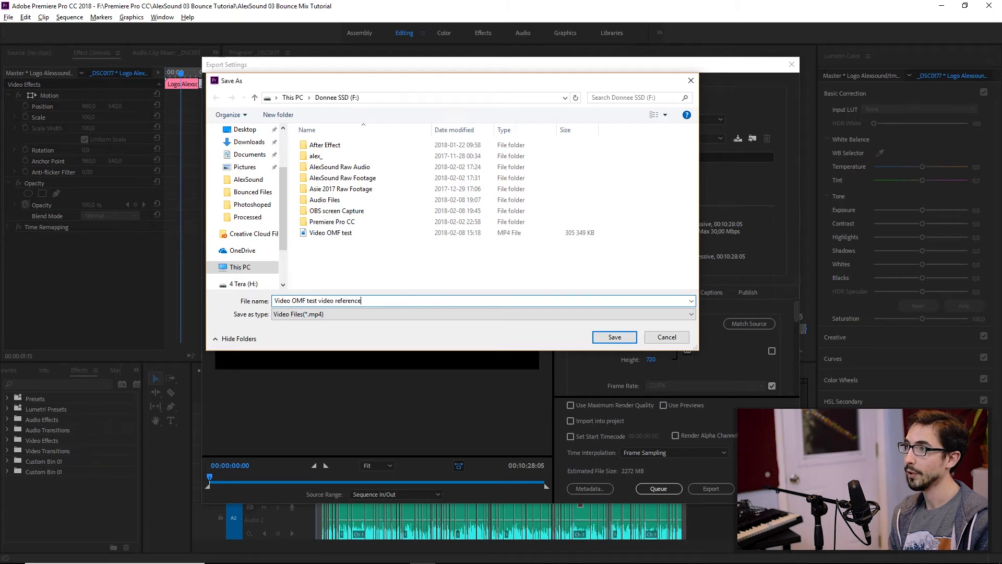
key("Return")
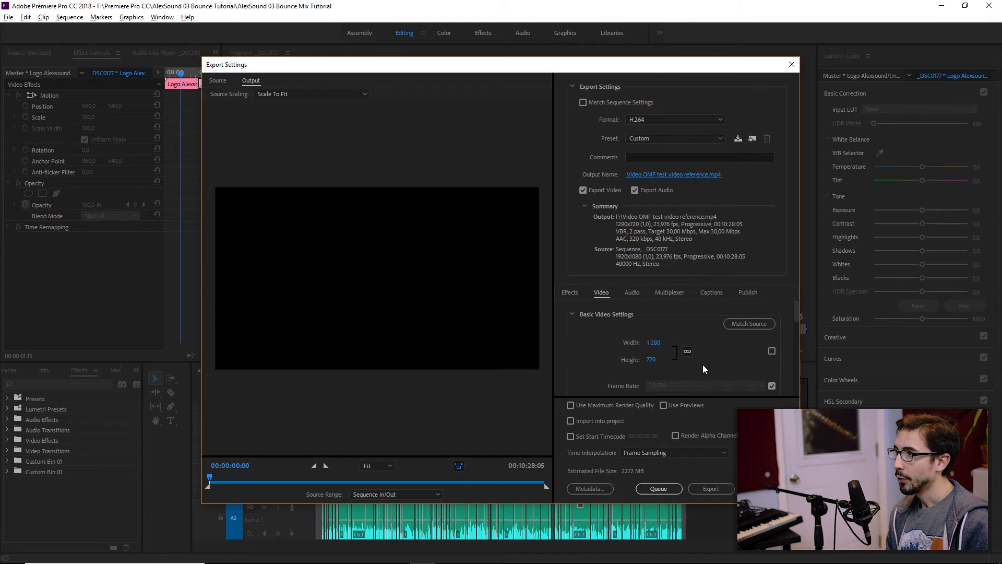
Turn off Render at Maximum Depth for the video export.
scroll(720, 361, "down", 5)
scroll(721, 362, "down", 2)
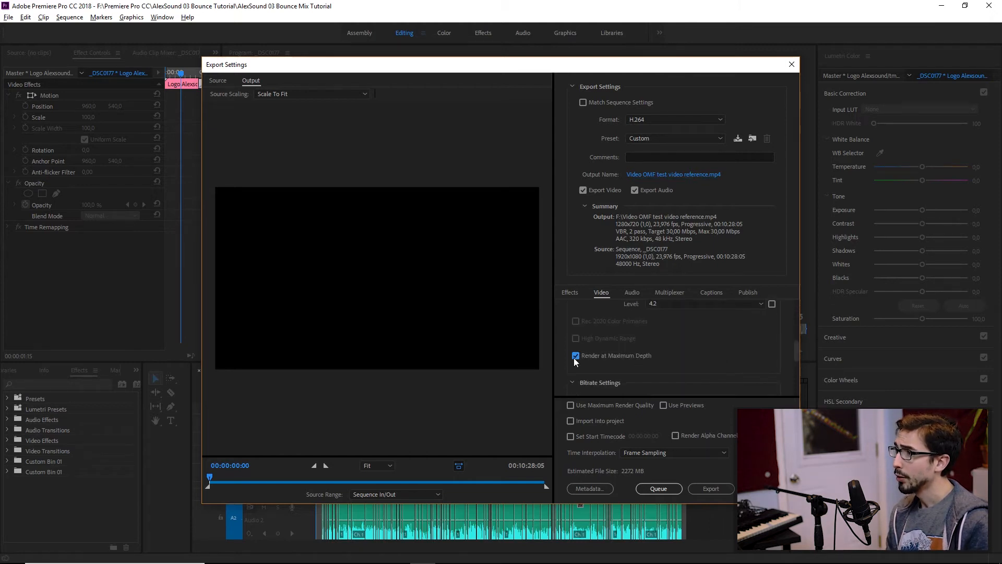
scroll(746, 366, "down", 1)
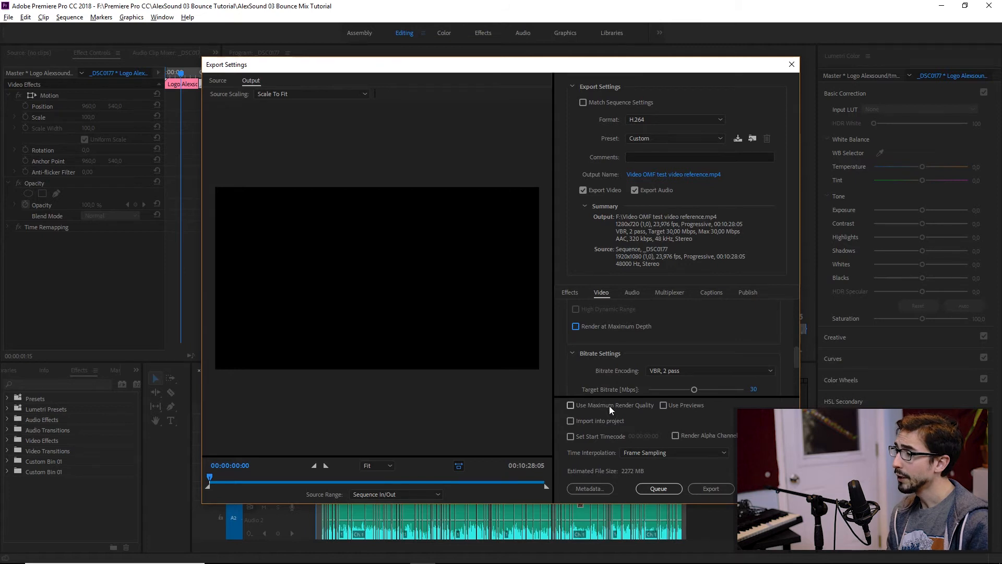
Set the target and maximum bitrates to 5 Mbps and choose the bitrate encoding mode.
scroll(754, 322, "down", 2)
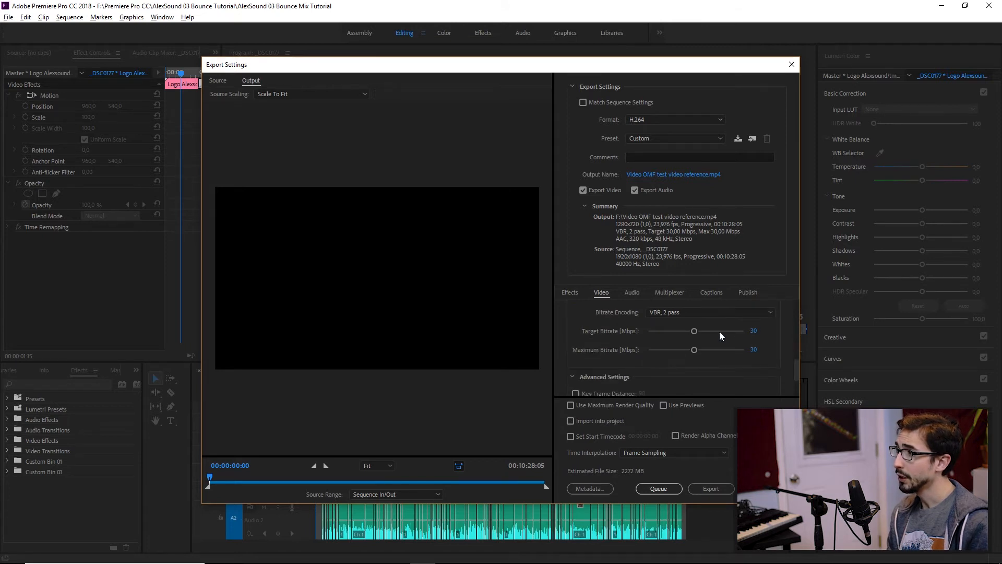
left_click(751, 347)
type("5")
left_click(754, 330)
type("5")
key("Return")
left_click(756, 347)
type("5")
key("Return")
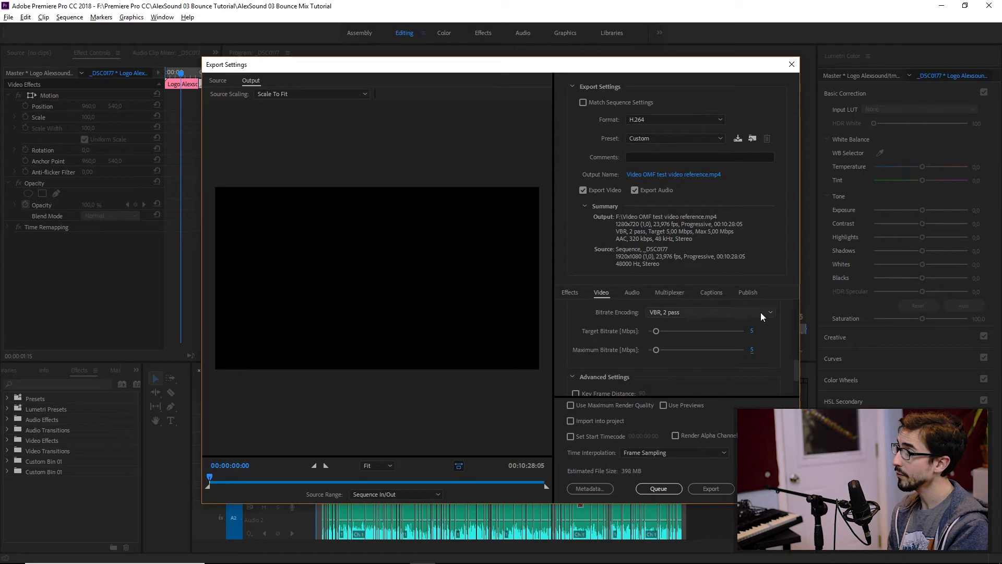
left_click(761, 312)
left_click(688, 336)
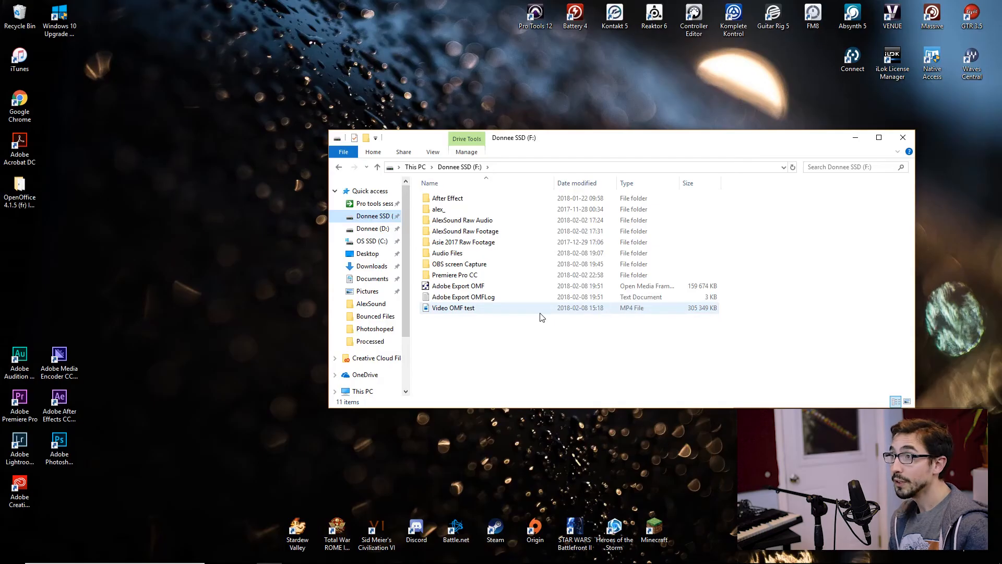
Check the exported OMF, its log and the test video in the Donnee SSD (F:) folder.
left_click(469, 311)
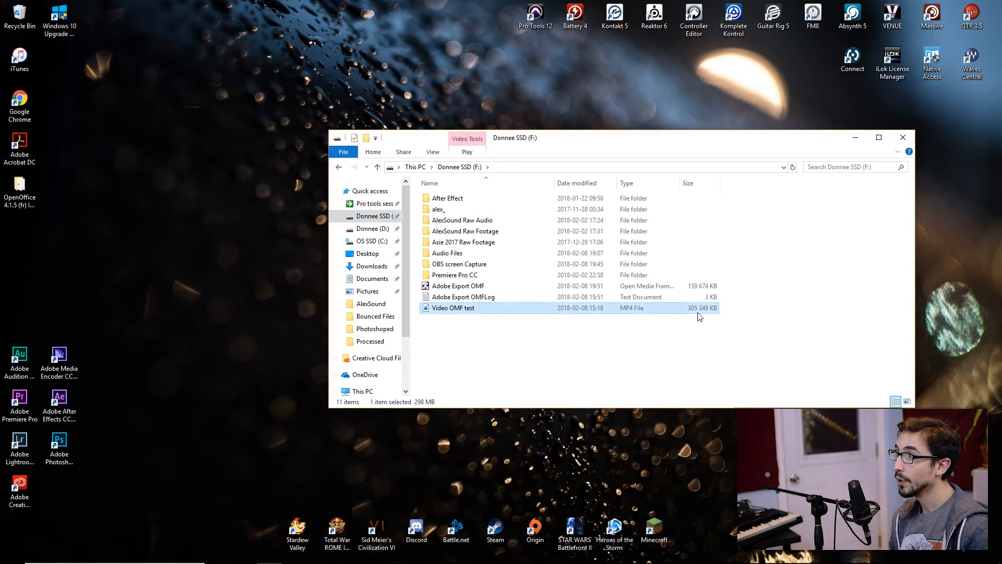
left_click(477, 290, "shift")
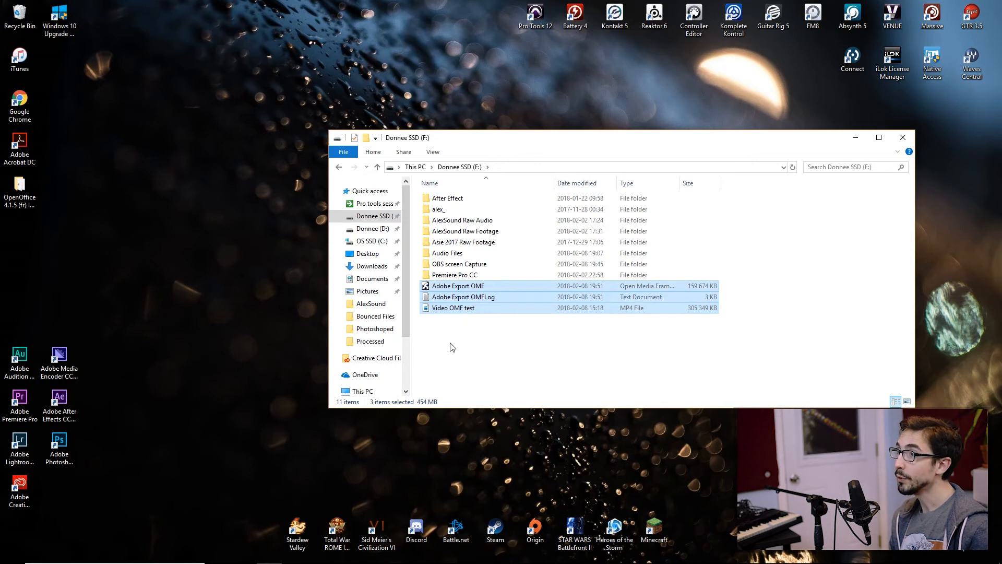
left_click(522, 340)
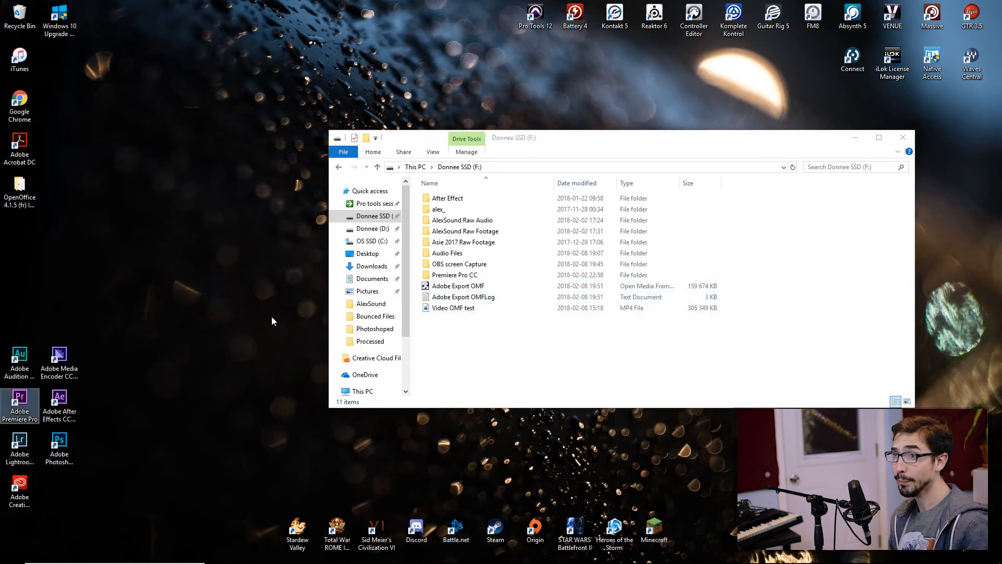
Launch Pro Tools 12 and select the Video OMF test file in the Donnee SSD (F:) folder.
double_click(535, 15)
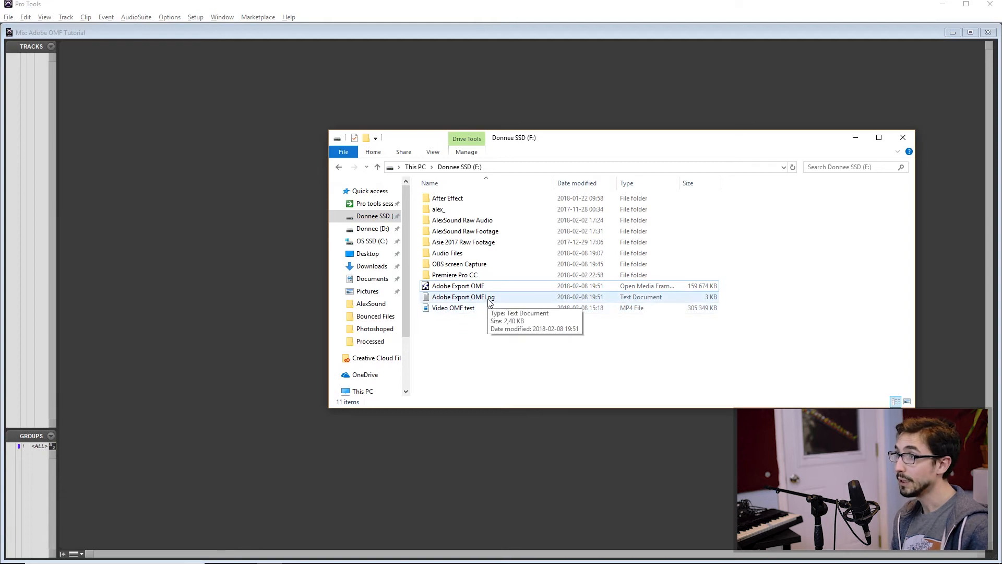
left_click(469, 287)
left_click(469, 298)
left_click(473, 308)
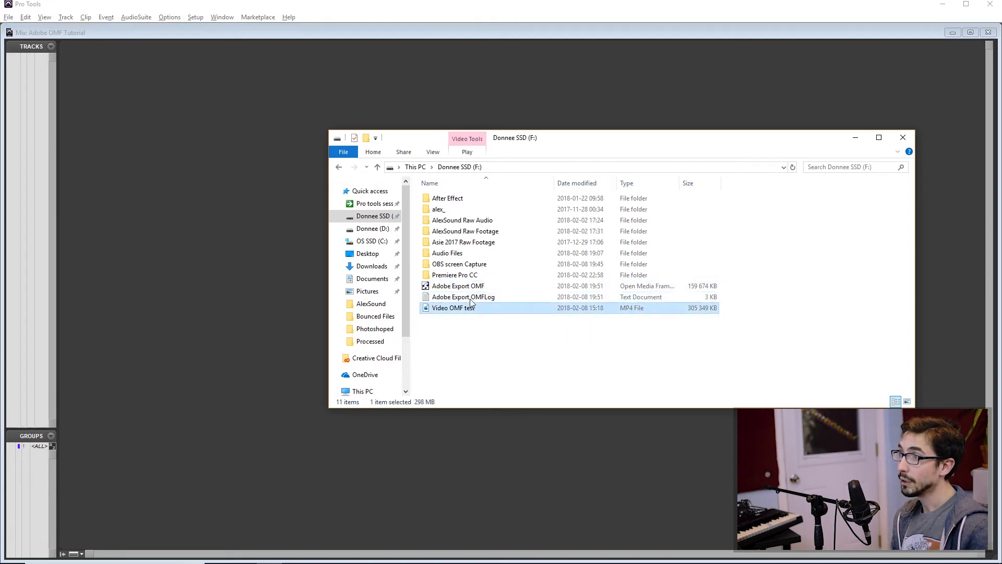
Select the Adobe Export OMF, its log and the Video OMF test file in the Donnee SSD (F:) folder.
left_click(473, 287)
left_click(472, 308, "shift")
right_click(472, 308)
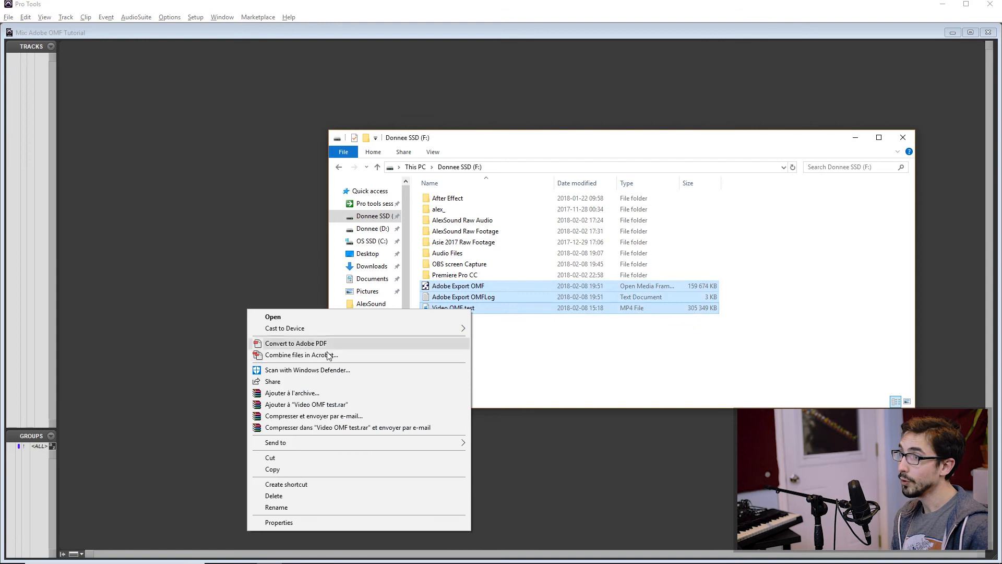
left_click(565, 340)
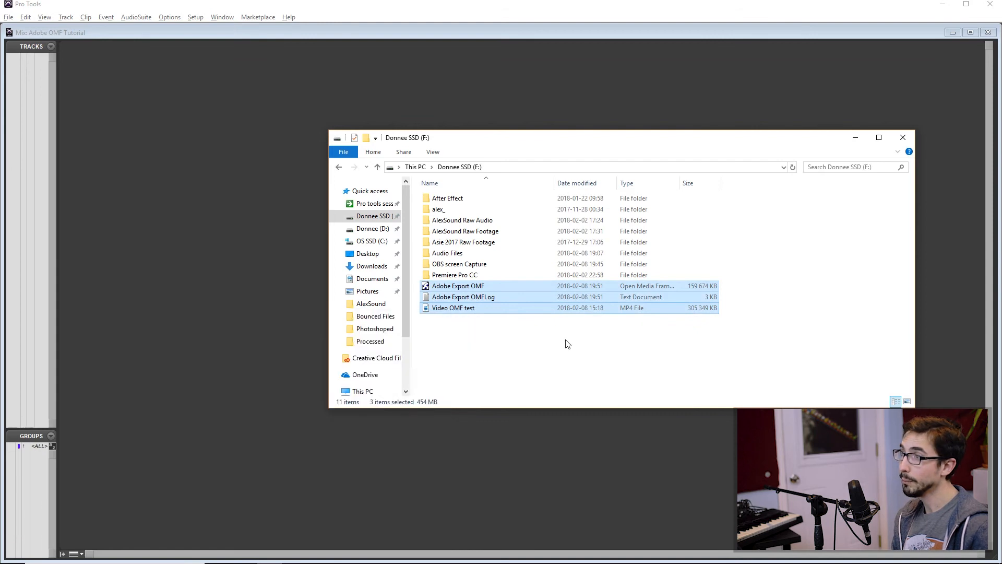
Check the start time, offset and frame rate in Adobe Export OMFLog, close it and select the OMF and video files in turn.
double_click(482, 296)
left_click_drag(8, 64, 112, 102)
left_click(112, 101)
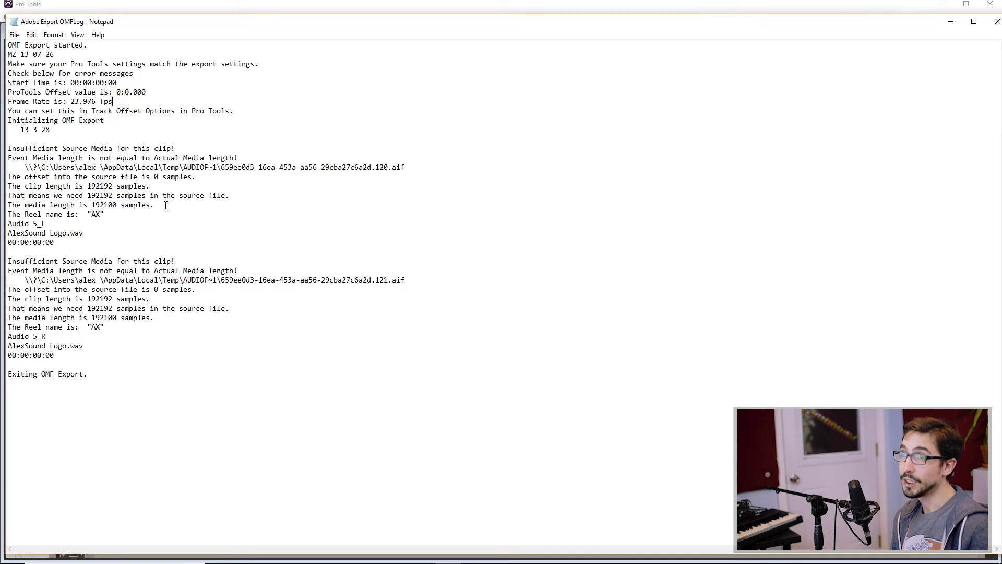
left_click(997, 23)
left_click(466, 288)
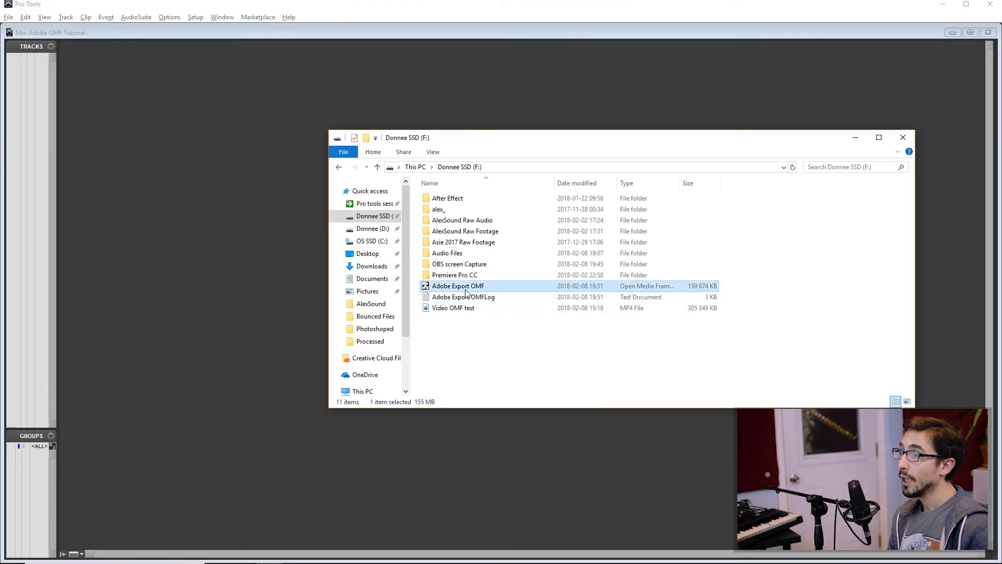
left_click(462, 308)
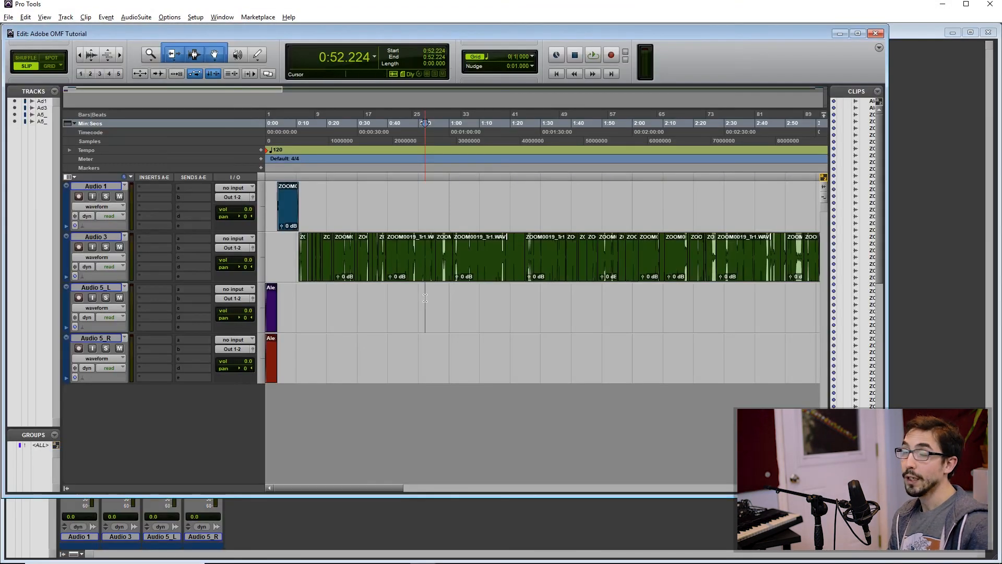
Shorten the end of the Audio 1 clip and fade it out over a fade-in on the first Audio 3 clip.
scroll(426, 299, "down", 5)
scroll(437, 311, "up", 4)
scroll(528, 295, "down", 3)
scroll(437, 312, "up", 6)
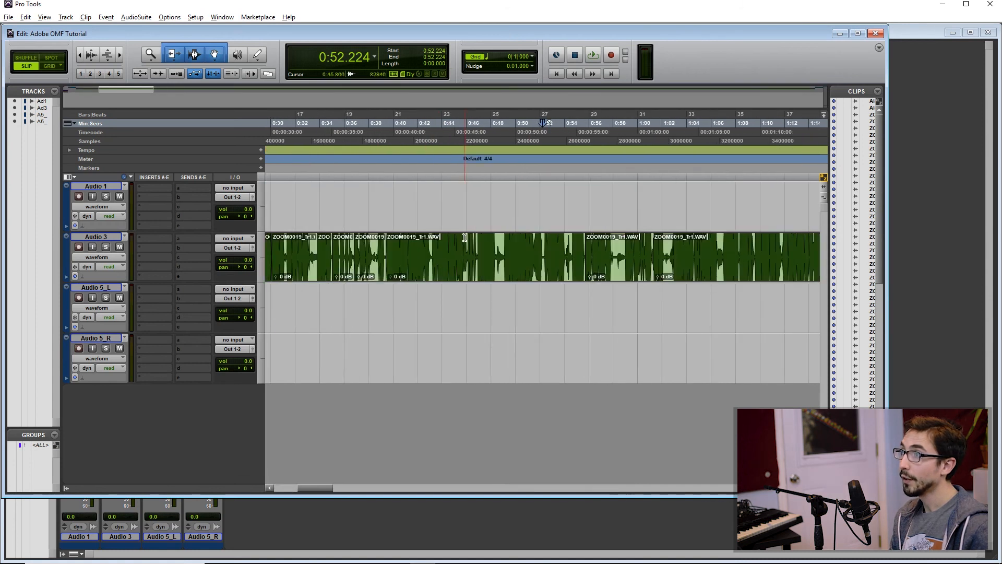
scroll(537, 210, "up", 2)
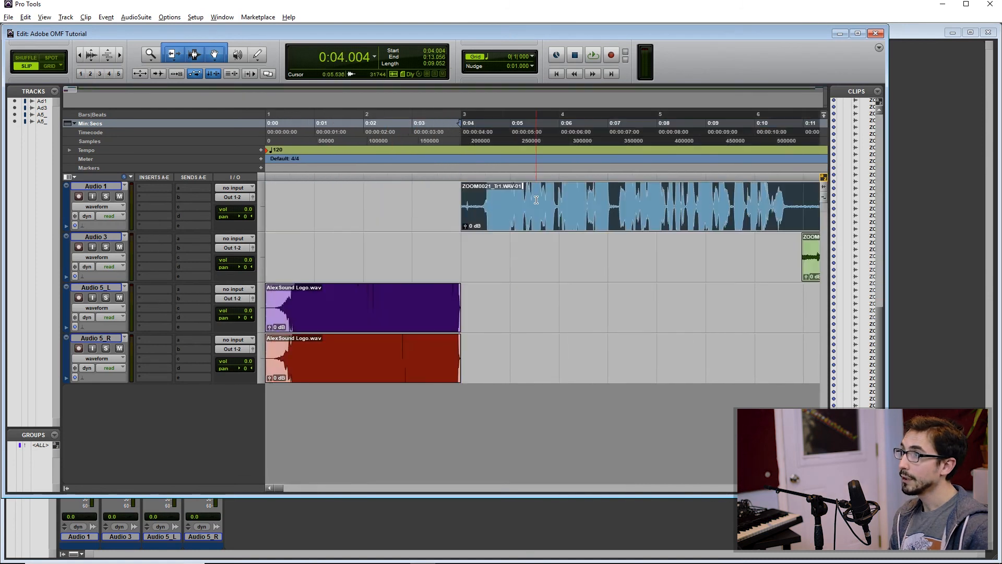
scroll(537, 210, "right", 4)
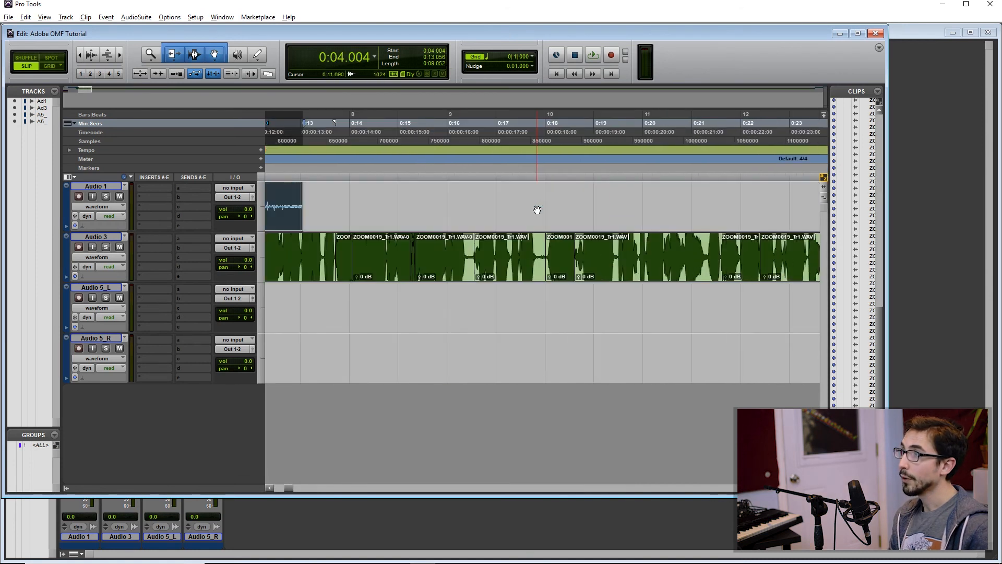
scroll(449, 202, "left", 3)
left_click_drag(597, 200, 542, 192)
left_click_drag(504, 238, 543, 239)
left_click_drag(541, 187, 507, 189)
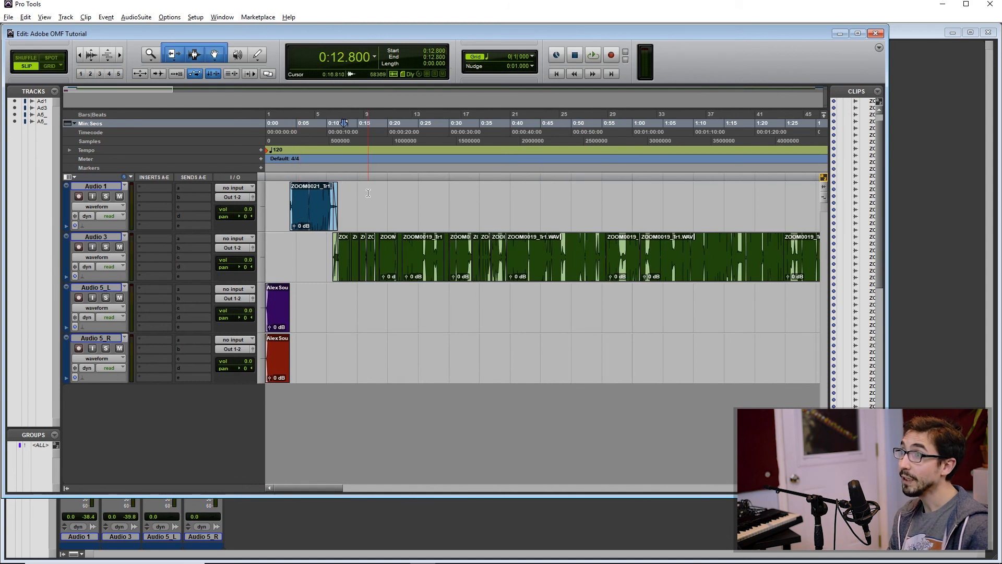
Import the Video OMF test file with its audio into the session and move the video window aside.
scroll(369, 195, "down", 6)
left_click(8, 17)
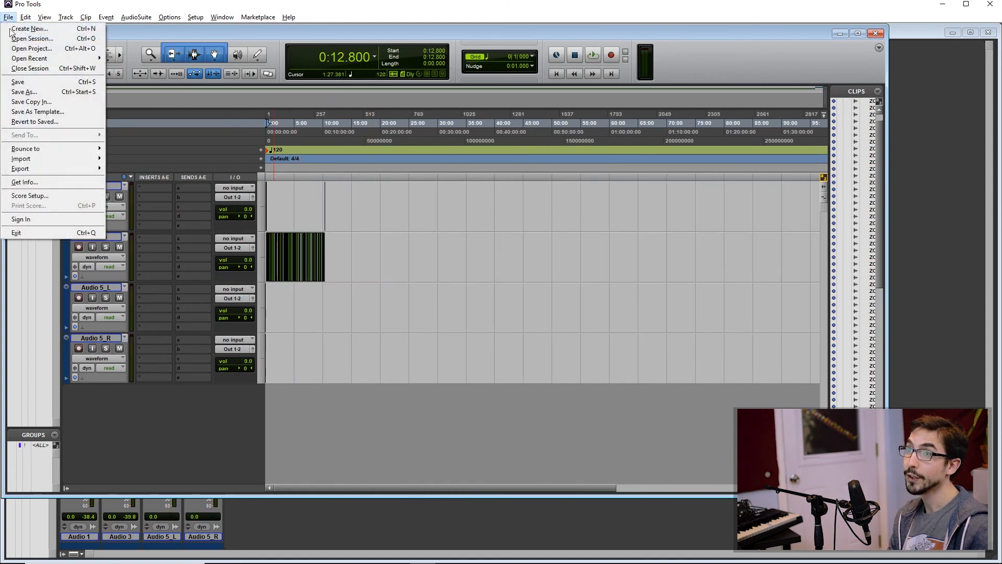
mouse_move(79, 158)
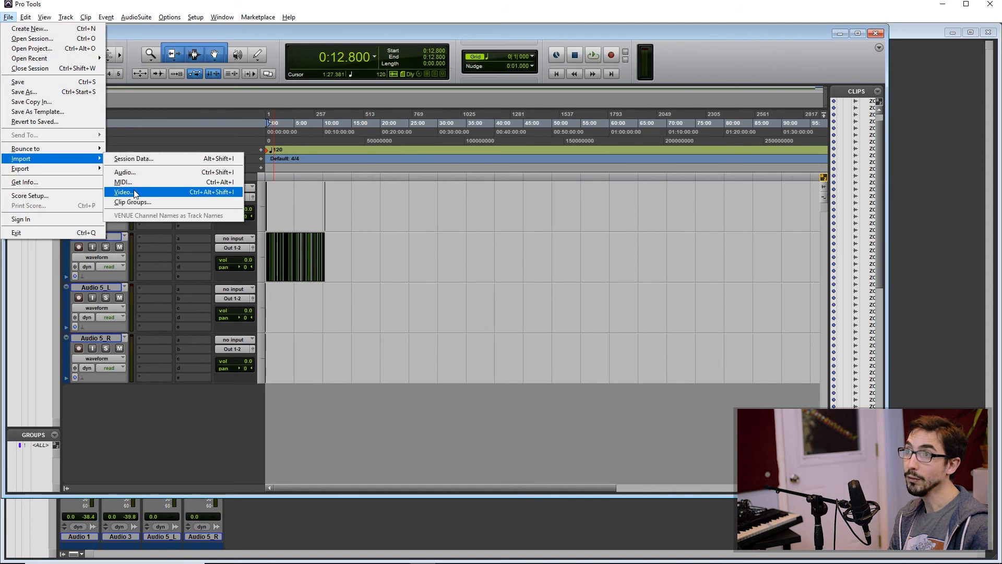
left_click(131, 190)
double_click(444, 323)
left_click_drag(828, 40, 917, 47)
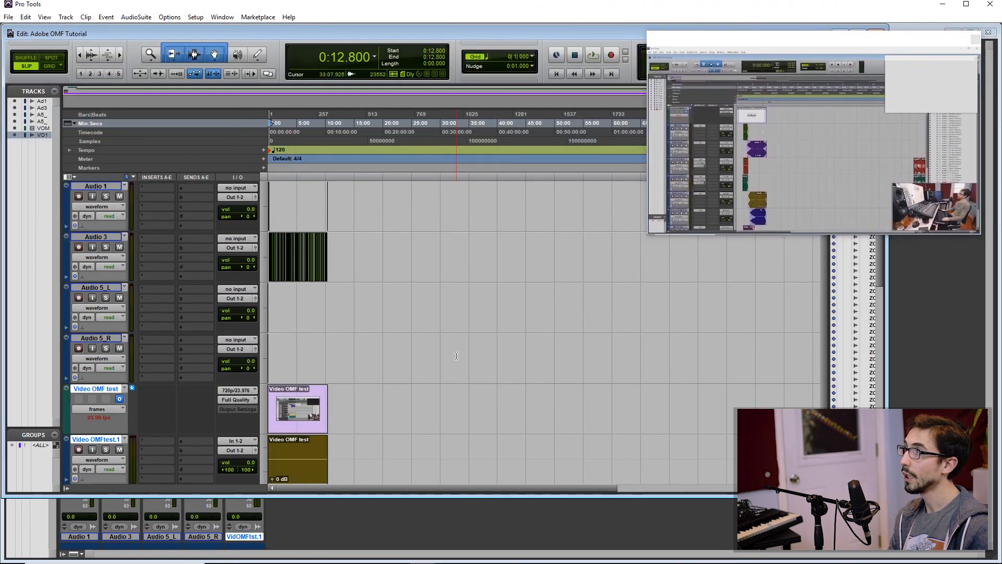
Examine how the imported video and its audio track line up with the OMF clips along the timeline.
mouse_move(278, 180)
left_mouse_down()
mouse_move(326, 179)
mouse_move(268, 178)
mouse_move(306, 177)
mouse_move(298, 179)
left_mouse_up()
scroll(332, 335, "up", 5)
scroll(349, 329, "left", 2)
scroll(353, 335, "down", 4)
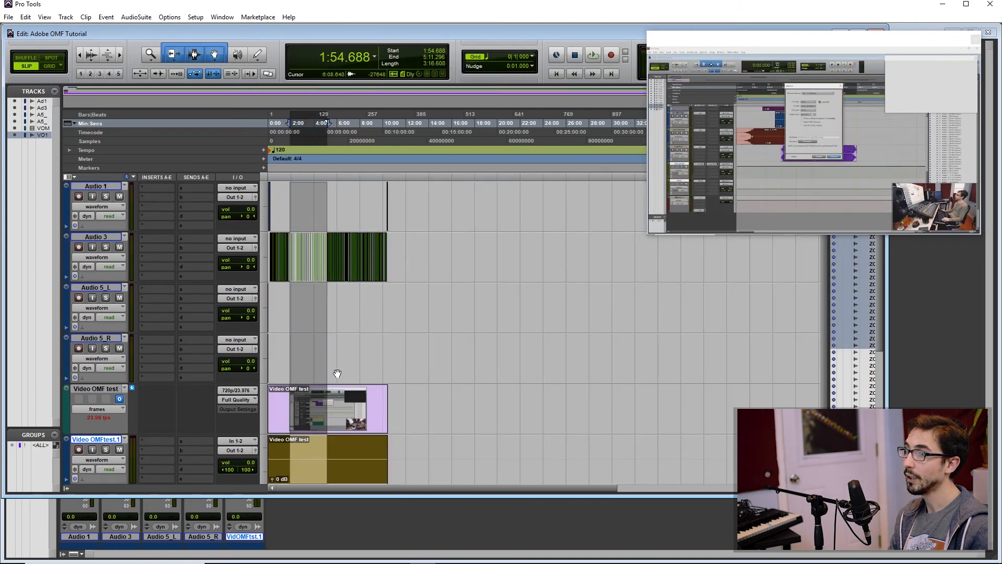
scroll(334, 378, "down", 2)
left_click(312, 400)
left_click(329, 418)
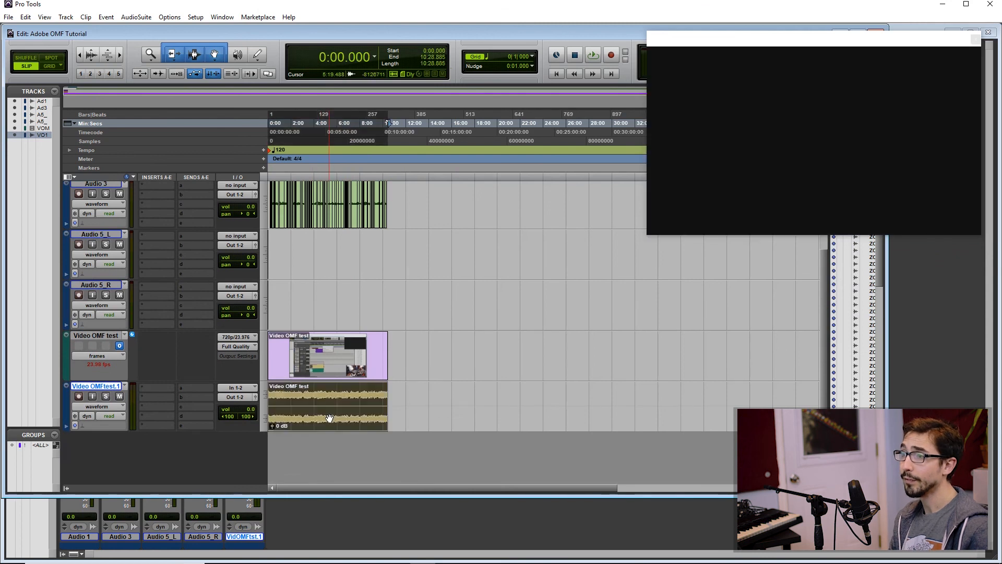
left_click(313, 395)
scroll(334, 397, "up", 3)
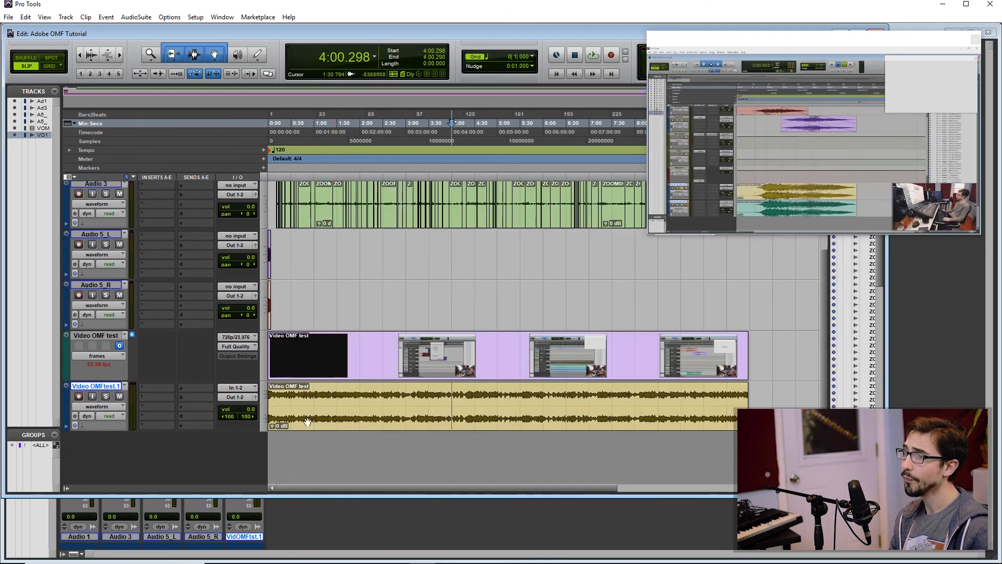
scroll(463, 395, "up", 3)
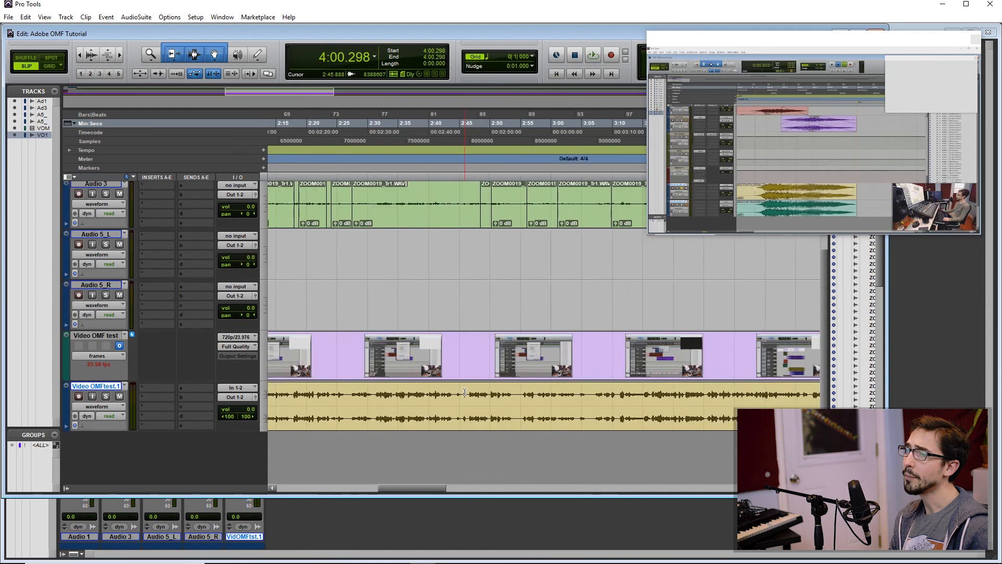
scroll(466, 391, "up", 2)
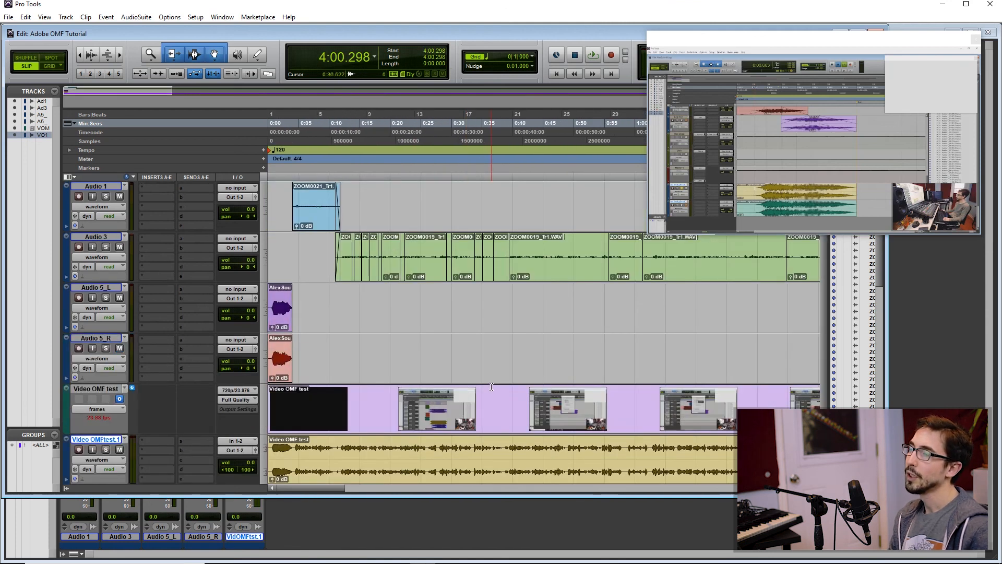
scroll(491, 387, "down", 5)
scroll(490, 388, "up", 3)
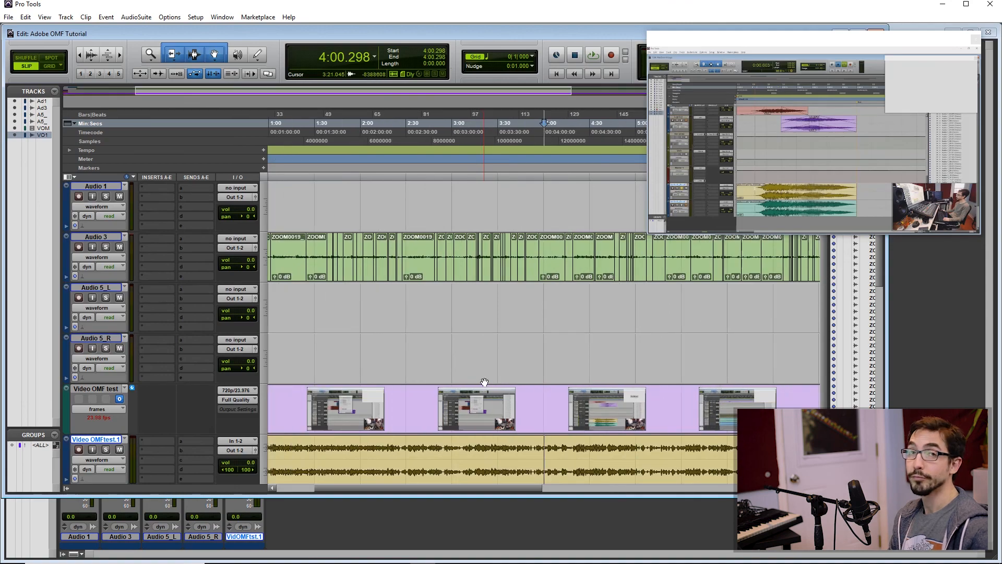